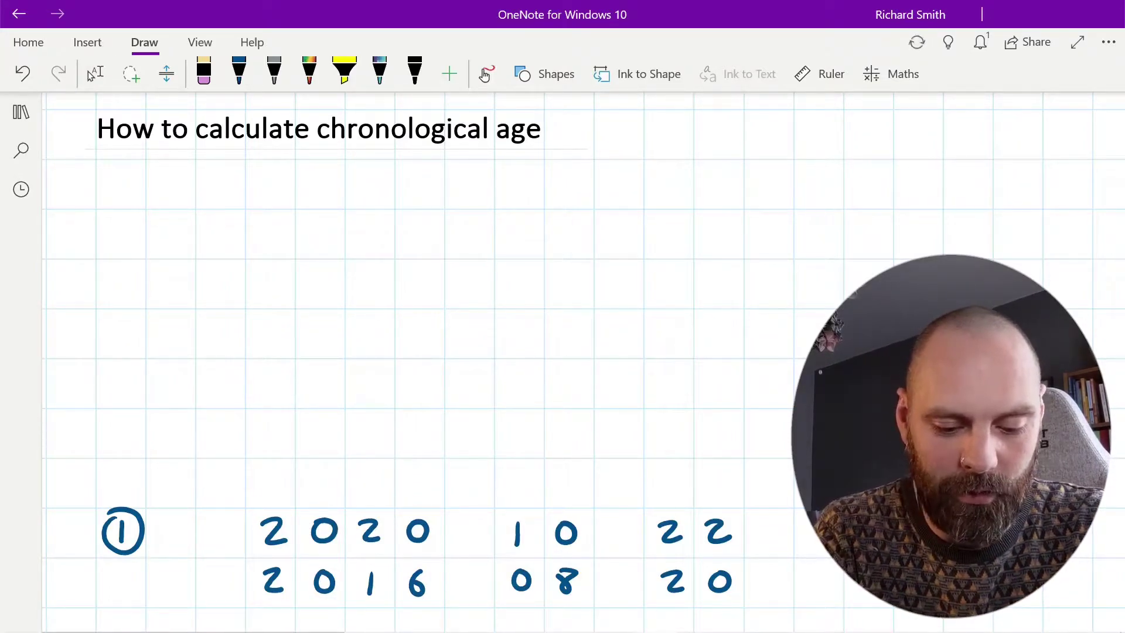
- With the dark blue pen, handwrite 'Todays date' above example 1
click(239, 73)
mouse_move(221, 222)
mouse_down()
mouse_move(218, 253)
mouse_move(242, 215)
mouse_up()
mouse_move(249, 239)
mouse_down()
mouse_move(233, 249)
mouse_move(251, 240)
mouse_move(310, 253)
mouse_move(282, 275)
mouse_up()
drag(324, 232, 313, 253)
drag(388, 214, 391, 255)
drag(387, 234, 375, 253)
mouse_move(407, 235)
mouse_down()
mouse_move(396, 249)
mouse_move(409, 253)
mouse_up()
mouse_move(418, 218)
mouse_down()
mouse_move(417, 255)
mouse_move(427, 228)
mouse_up()
drag(427, 243, 444, 251)
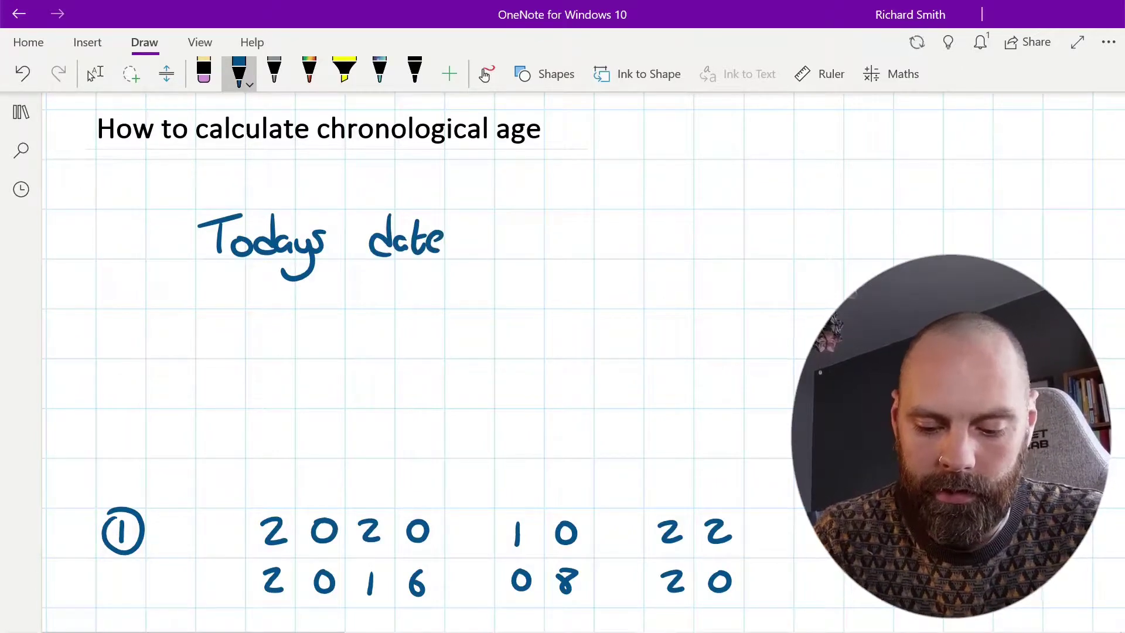
- Handwrite the column headings 'Year', 'Month' and 'Day' after 'Todays date'
drag(515, 221, 530, 256)
mouse_move(544, 242)
mouse_down()
mouse_move(549, 231)
mouse_move(557, 251)
mouse_up()
mouse_move(575, 234)
mouse_down()
mouse_move(568, 251)
mouse_move(580, 251)
mouse_up()
drag(583, 234, 586, 251)
drag(584, 242, 599, 227)
mouse_move(650, 254)
mouse_down()
mouse_move(661, 234)
mouse_move(683, 250)
mouse_move(697, 237)
mouse_up()
drag(704, 236, 724, 250)
mouse_move(739, 217)
mouse_down()
mouse_move(743, 251)
mouse_move(745, 234)
mouse_up()
mouse_move(747, 218)
mouse_down()
mouse_move(745, 250)
mouse_move(814, 251)
mouse_up()
mouse_move(807, 228)
mouse_down()
mouse_move(830, 222)
mouse_move(814, 252)
mouse_up()
drag(844, 237, 848, 251)
mouse_move(852, 236)
mouse_down()
mouse_move(868, 236)
mouse_move(838, 279)
mouse_up()
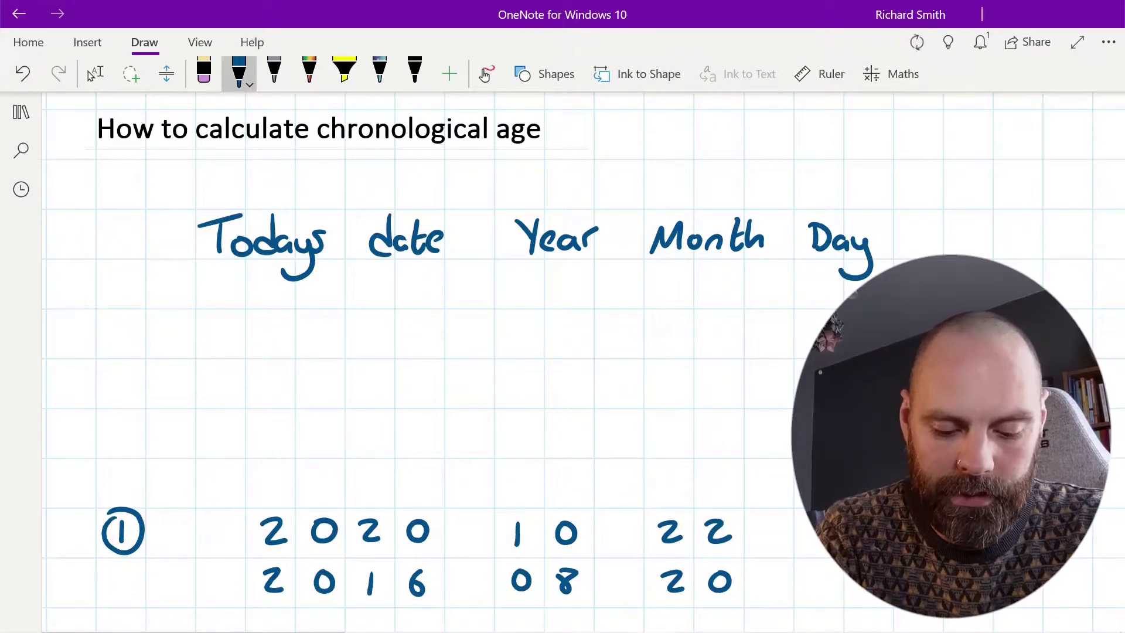
- Handwrite 'Child's DOB' on the row below 'Todays date'
drag(223, 323, 219, 352)
drag(220, 341, 265, 350)
drag(281, 337, 275, 346)
mouse_move(284, 315)
mouse_down()
mouse_move(290, 349)
mouse_move(287, 323)
mouse_up()
drag(360, 323, 362, 353)
drag(390, 330, 405, 351)
drag(405, 323, 401, 354)
- Handwrite the second-row headings 'Year' and 'Month' after 'Child's DOB'
drag(517, 319, 525, 352)
mouse_move(537, 345)
mouse_down()
mouse_move(549, 335)
mouse_move(552, 350)
mouse_up()
mouse_move(566, 334)
mouse_down()
mouse_move(561, 349)
mouse_move(571, 350)
mouse_up()
drag(576, 351, 588, 332)
mouse_move(662, 352)
mouse_down()
mouse_move(671, 325)
mouse_move(688, 347)
mouse_move(702, 335)
mouse_up()
click(697, 333)
drag(708, 340, 734, 350)
drag(730, 332, 765, 349)
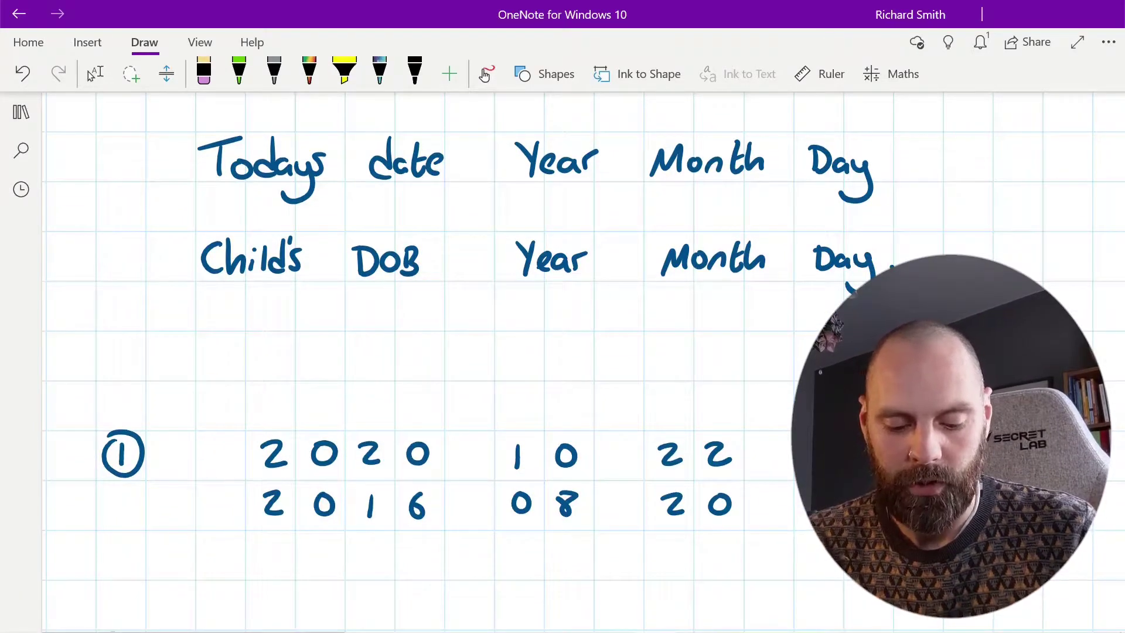
- In green ink, add minus signs and the differences 2 days, 2 months and 4 years under example 1
click(239, 71)
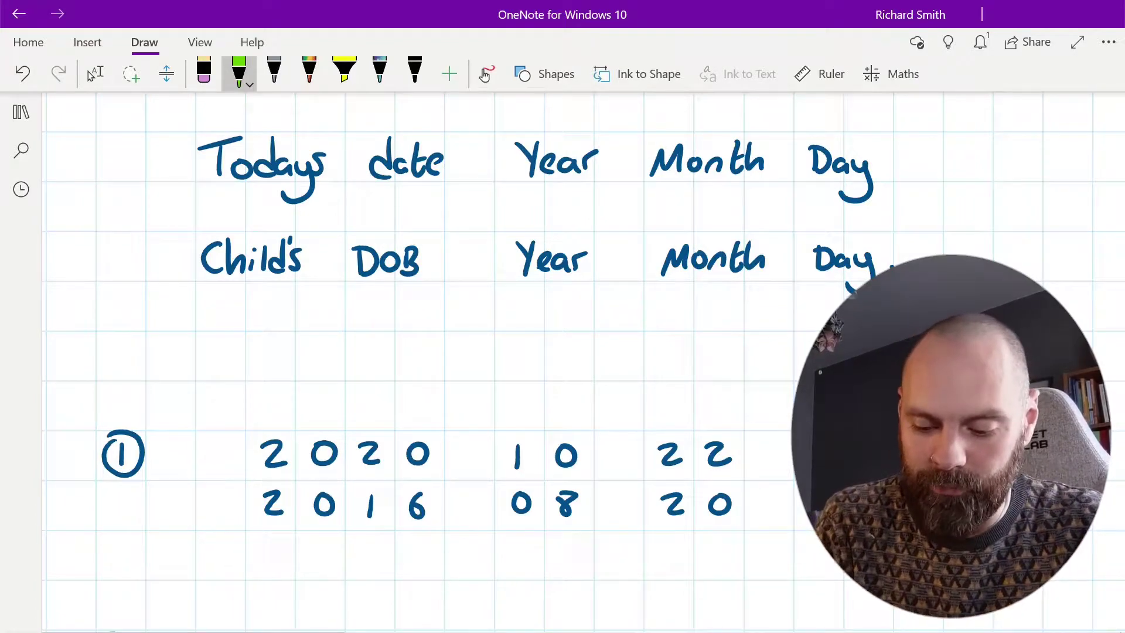
drag(607, 515, 629, 514)
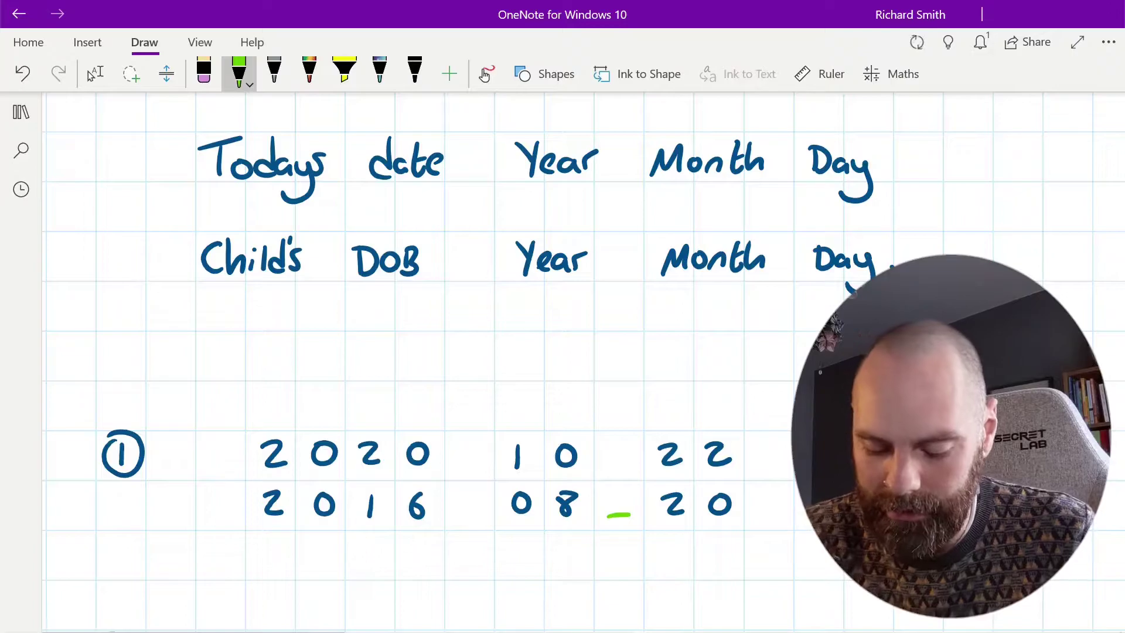
mouse_move(701, 548)
mouse_down()
mouse_move(703, 571)
mouse_move(728, 570)
mouse_up()
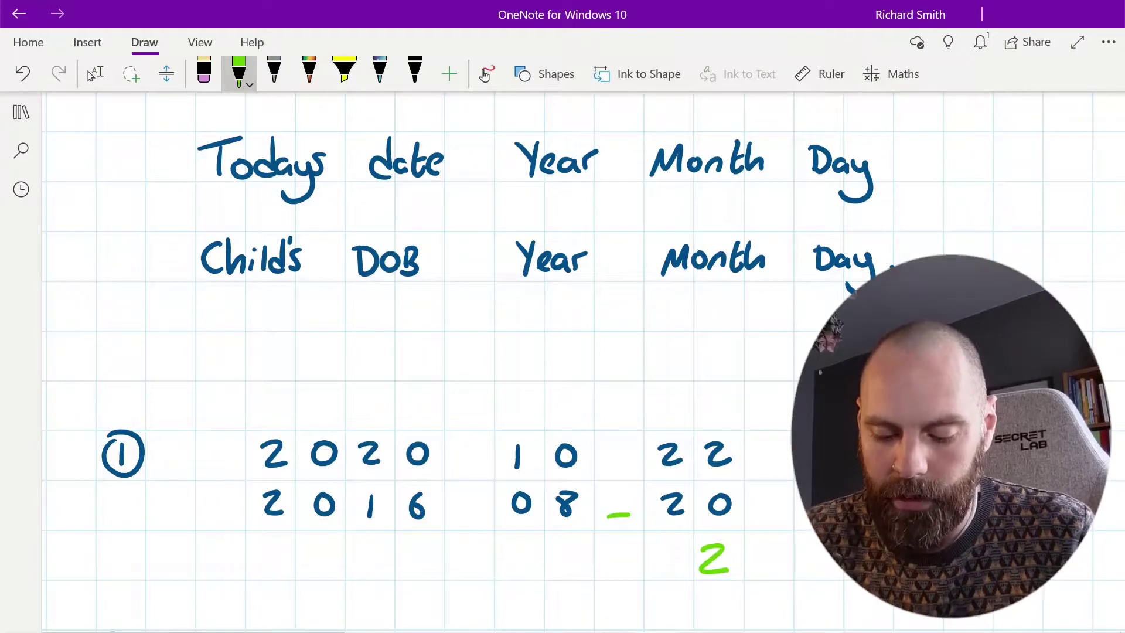
drag(474, 510, 490, 509)
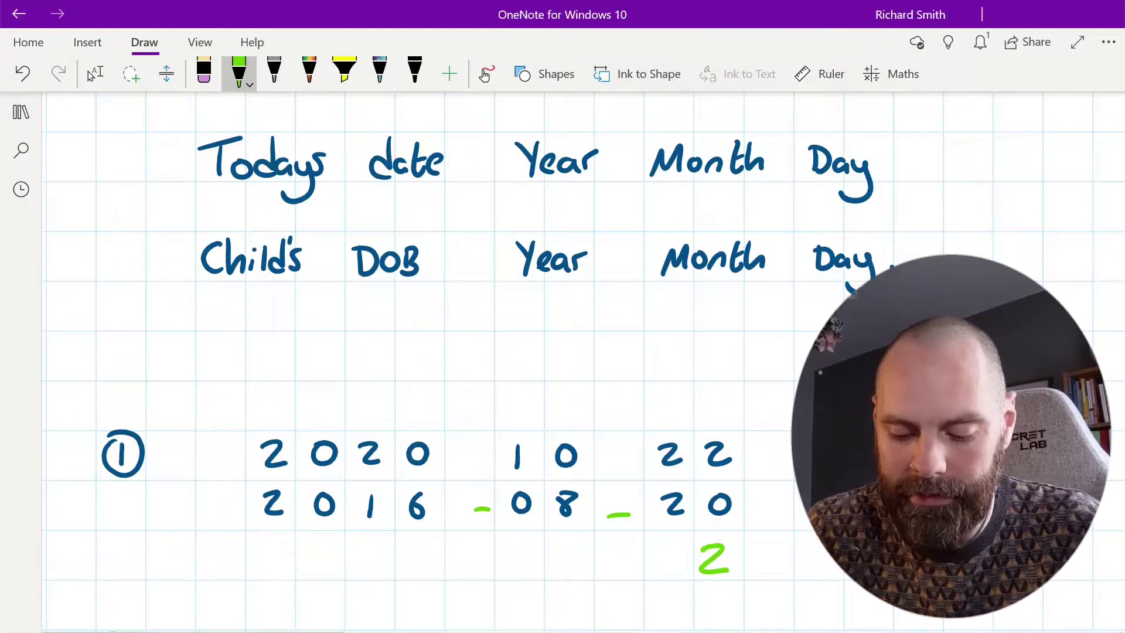
mouse_move(551, 549)
mouse_down()
mouse_move(561, 545)
mouse_move(572, 570)
mouse_up()
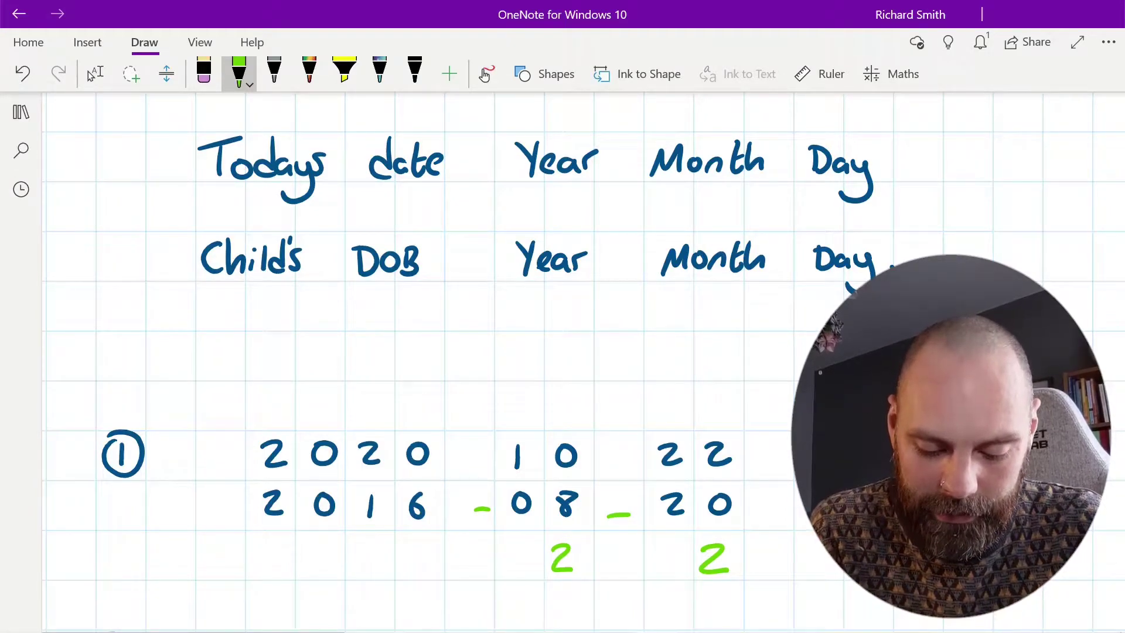
mouse_move(406, 545)
mouse_down()
mouse_move(402, 560)
mouse_move(421, 562)
mouse_up()
drag(417, 554, 418, 568)
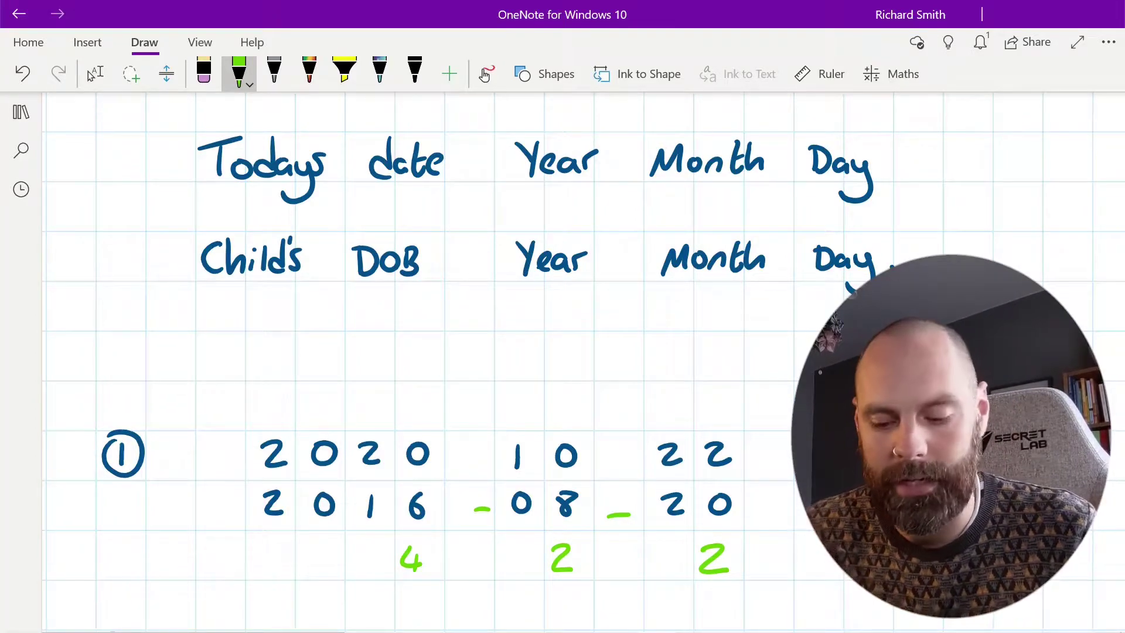
- Scroll down the page to bring example 2 into view
click(94, 73)
scroll(410, 351, down, 3)
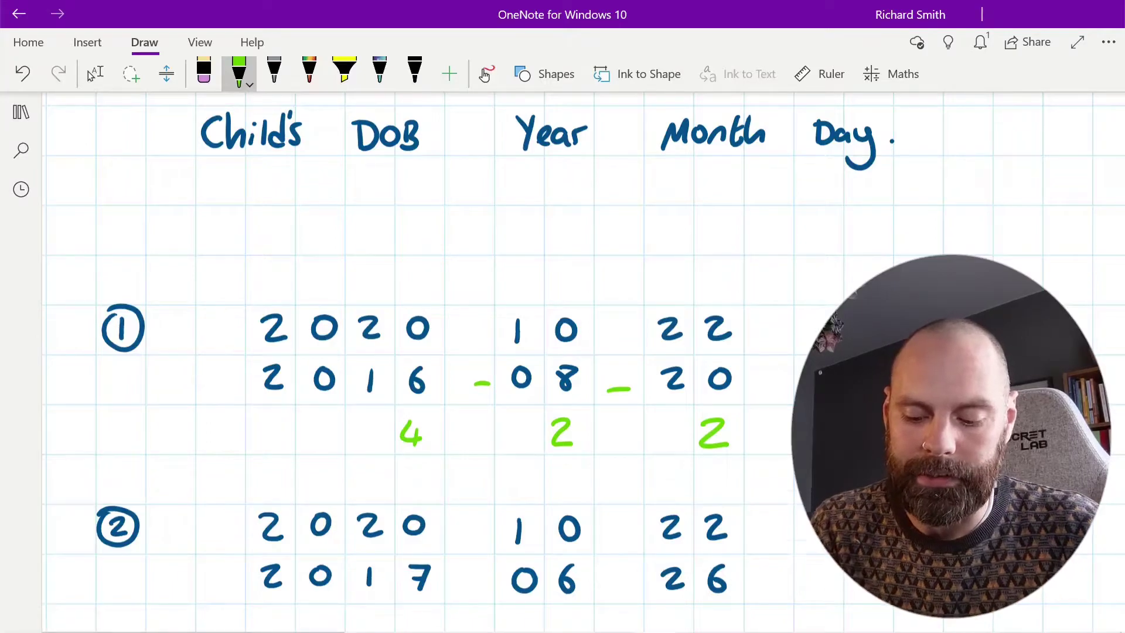
click(94, 73)
scroll(410, 352, down, 2)
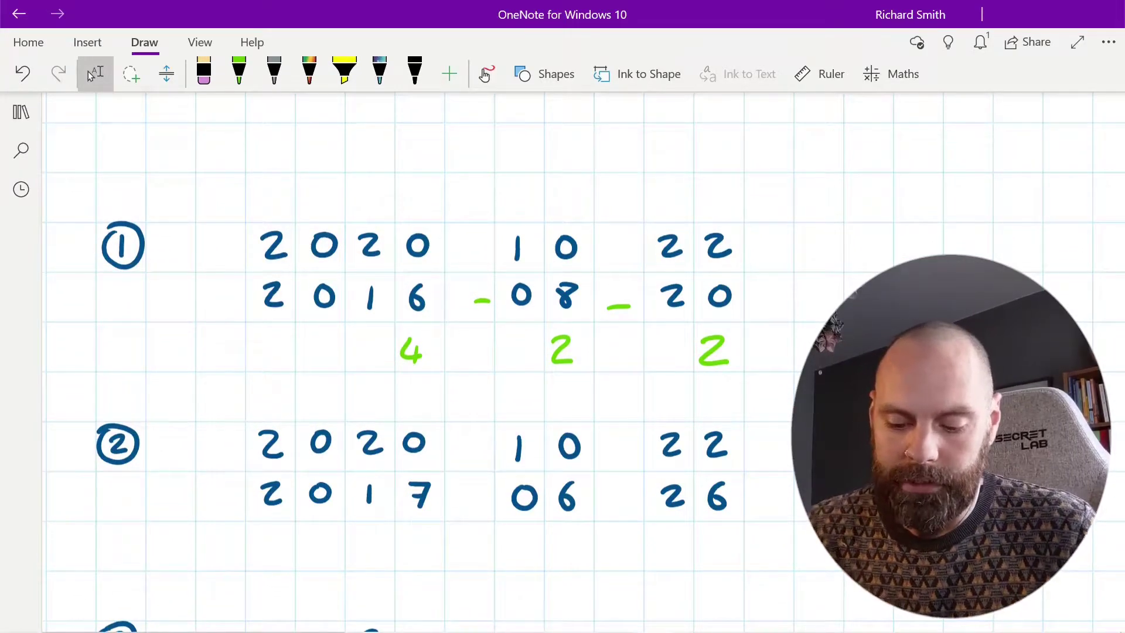
- In green, draw a minus sign before day 26 and cross out month 10
click(239, 72)
drag(620, 508, 629, 506)
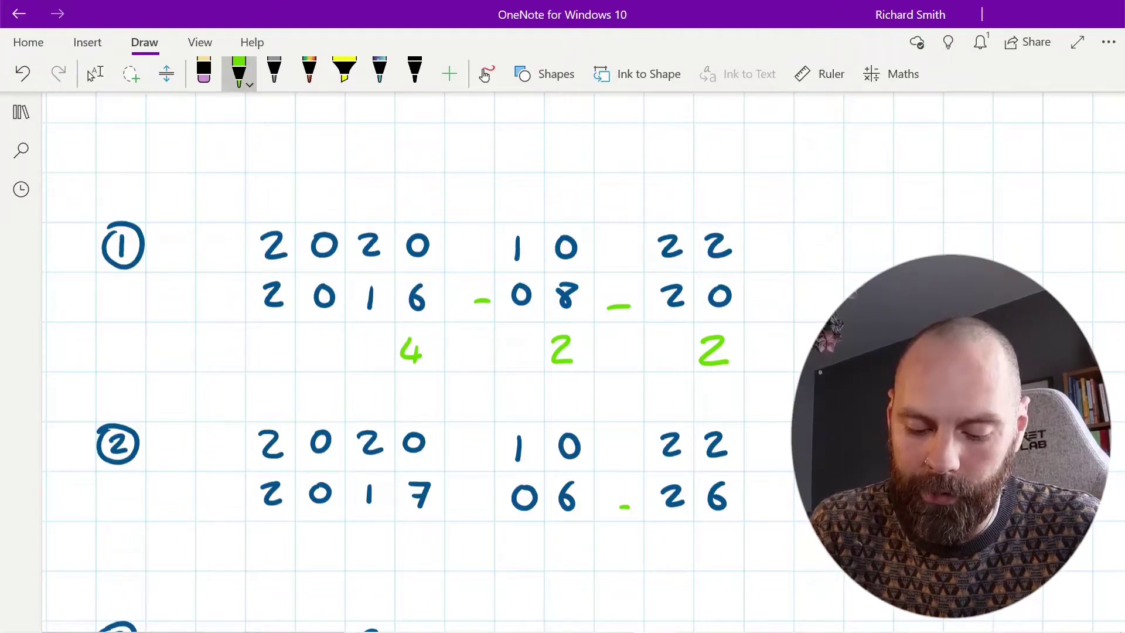
drag(506, 462, 583, 432)
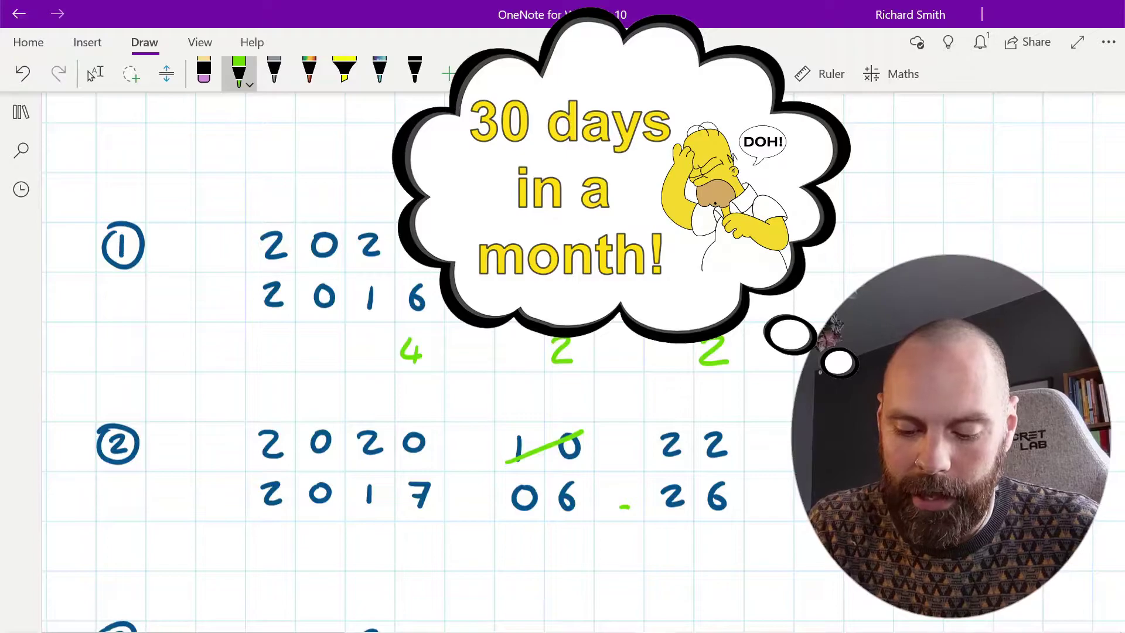
- Note the borrow: 30 above day 22, 9 above the struck 10, and box 30/22 totalling 52
mouse_move(663, 393)
mouse_down()
mouse_move(678, 401)
mouse_move(664, 413)
mouse_move(698, 398)
mouse_up()
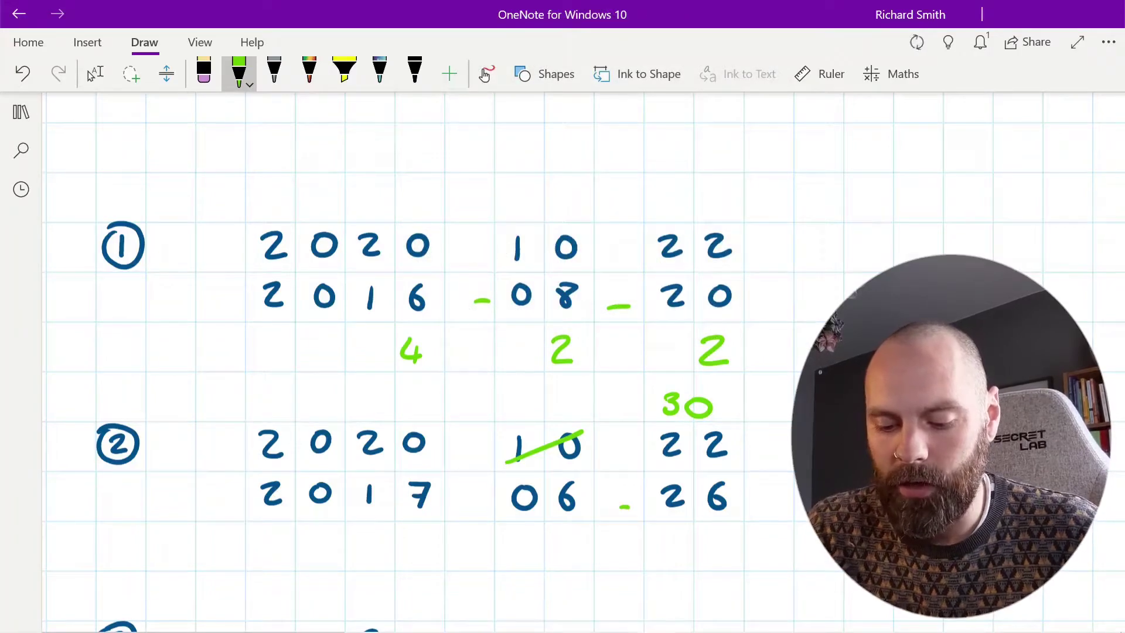
drag(561, 395, 558, 419)
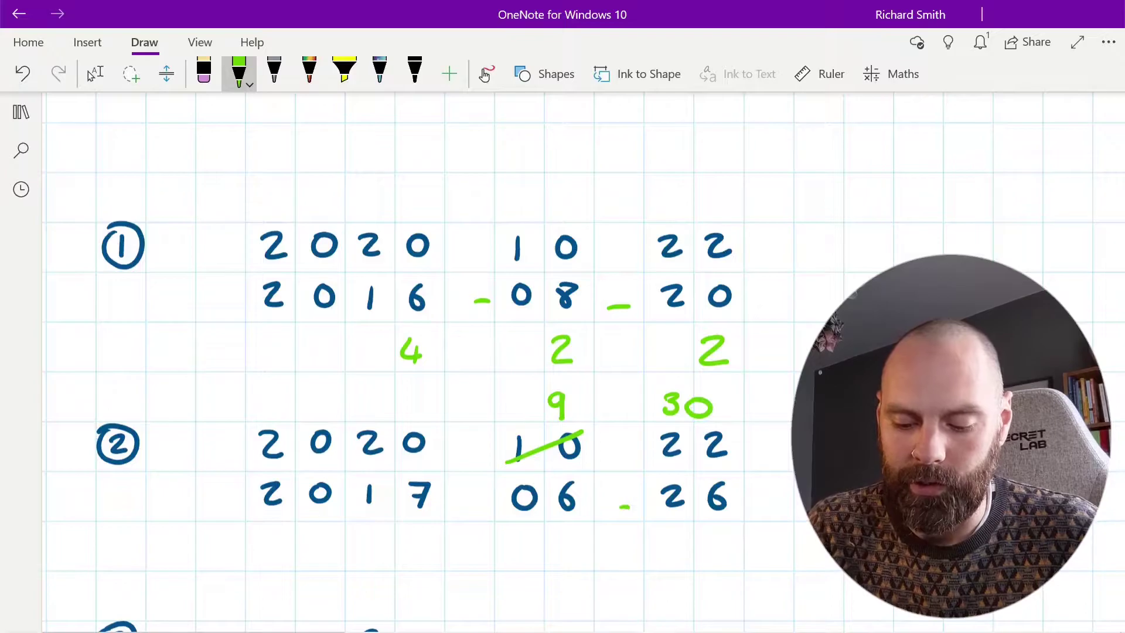
mouse_move(651, 382)
mouse_down()
mouse_move(732, 385)
mouse_move(647, 423)
mouse_move(643, 472)
mouse_up()
drag(738, 385, 729, 473)
drag(647, 472, 714, 470)
mouse_move(752, 407)
mouse_down()
mouse_move(750, 438)
mouse_move(773, 406)
mouse_move(792, 440)
mouse_up()
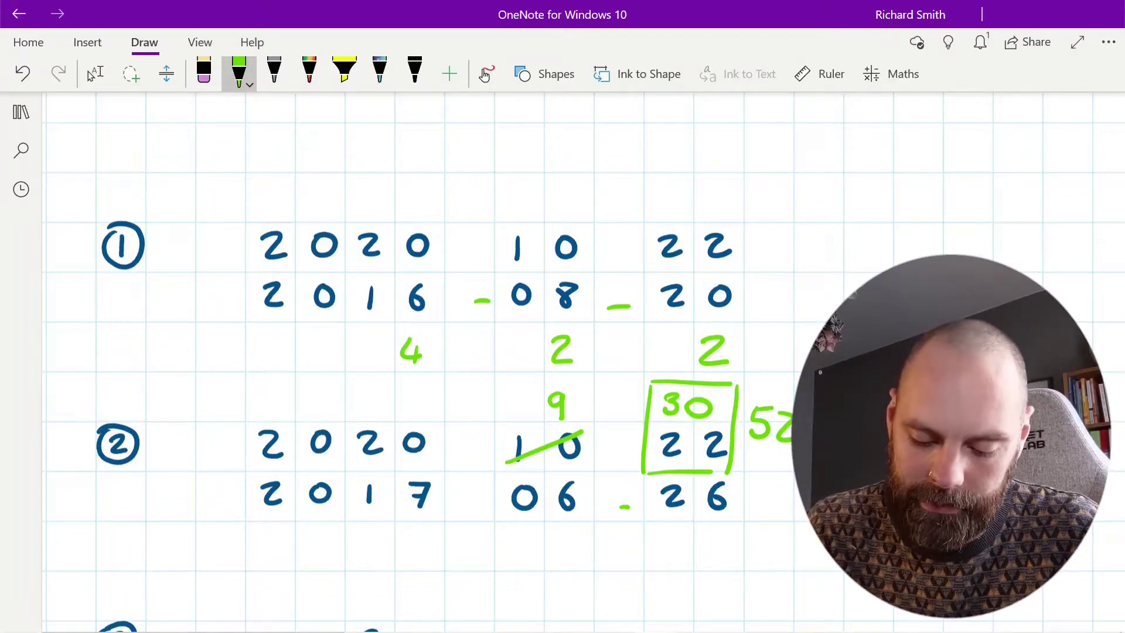
- Write the answers 26 days, 3 months and 3 years under example 2
mouse_move(661, 542)
mouse_down()
mouse_move(683, 557)
mouse_move(704, 539)
mouse_move(698, 553)
mouse_up()
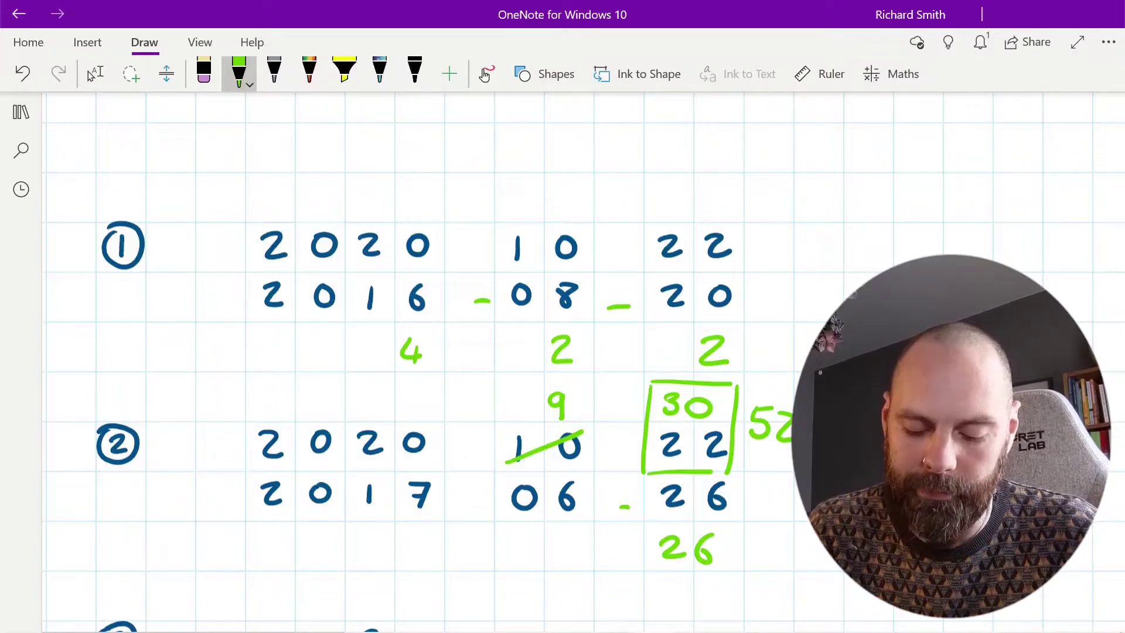
mouse_move(554, 532)
mouse_down()
mouse_move(575, 549)
mouse_move(554, 558)
mouse_up()
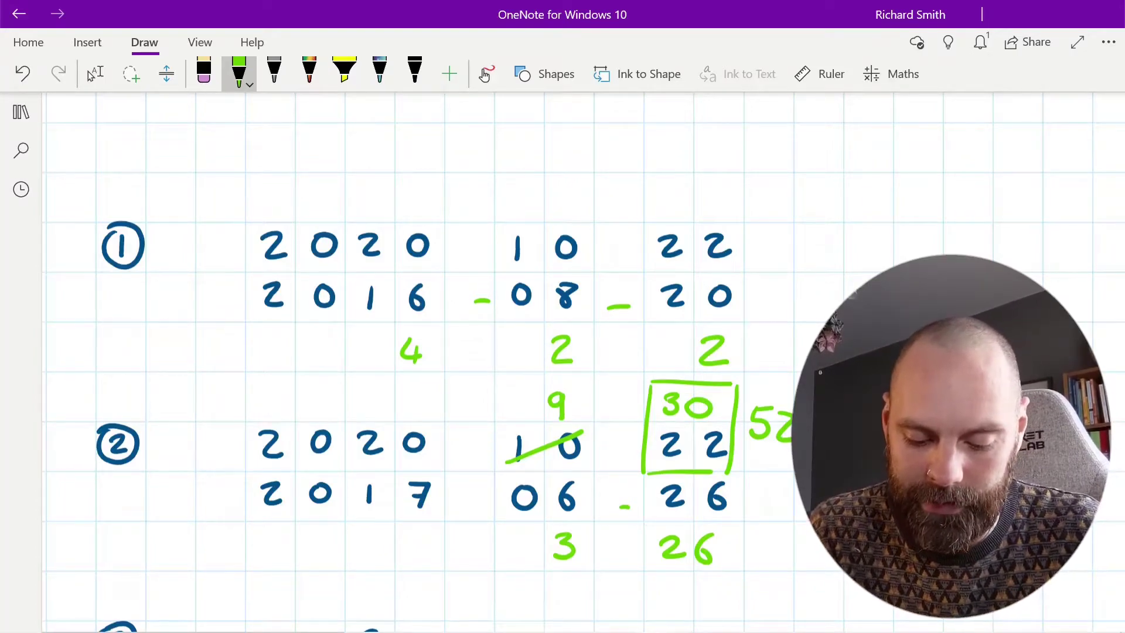
mouse_move(406, 528)
mouse_down()
mouse_move(425, 549)
mouse_move(407, 558)
mouse_up()
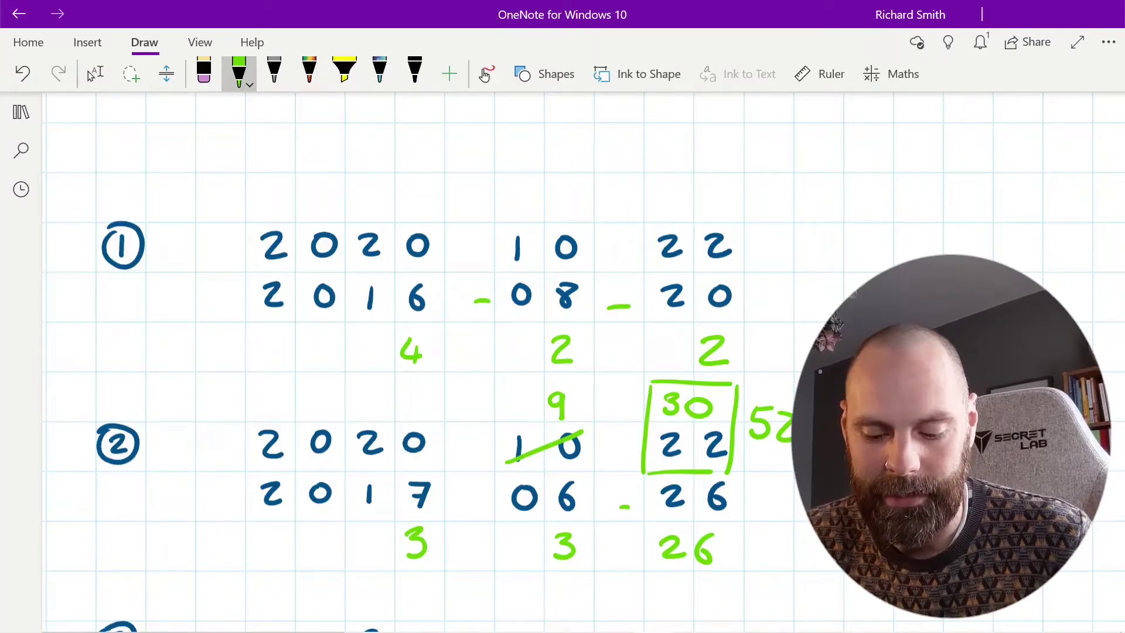
- Scroll to example 3 and draw a green minus sign before day 12
click(95, 72)
scroll(410, 352, down, 3)
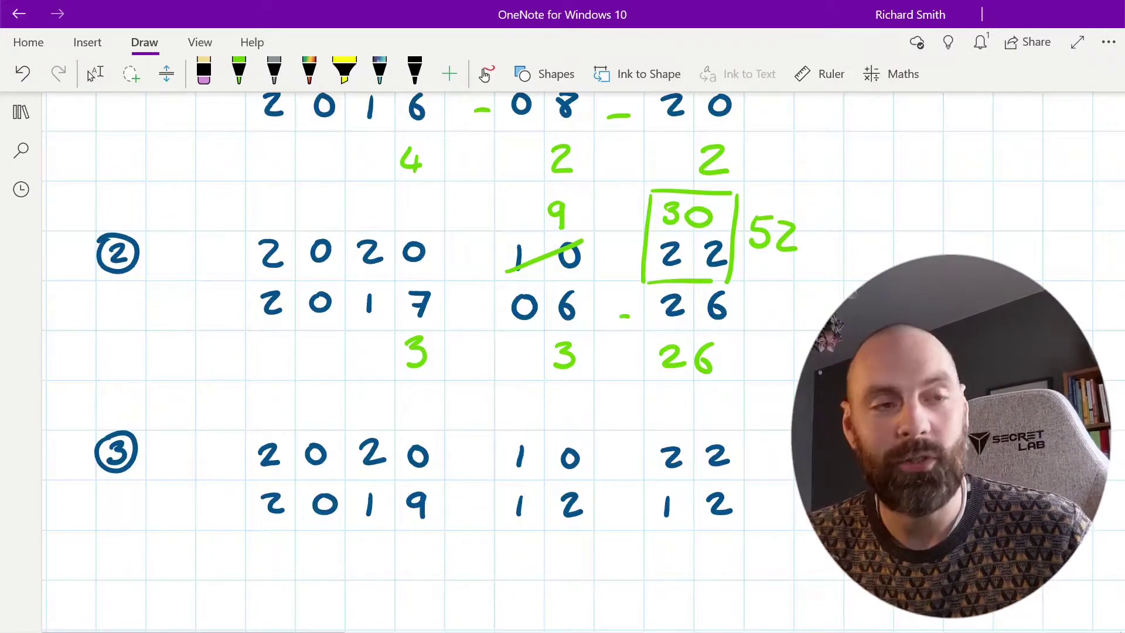
click(238, 71)
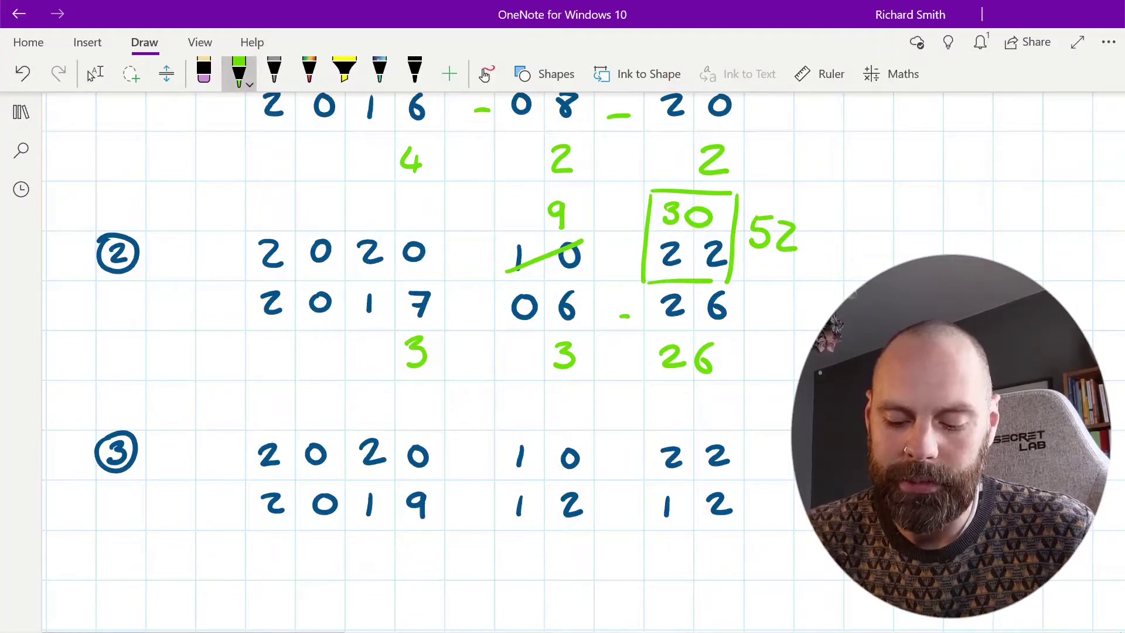
mouse_move(624, 515)
mouse_down()
mouse_move(641, 512)
mouse_move(664, 573)
mouse_move(713, 551)
mouse_up()
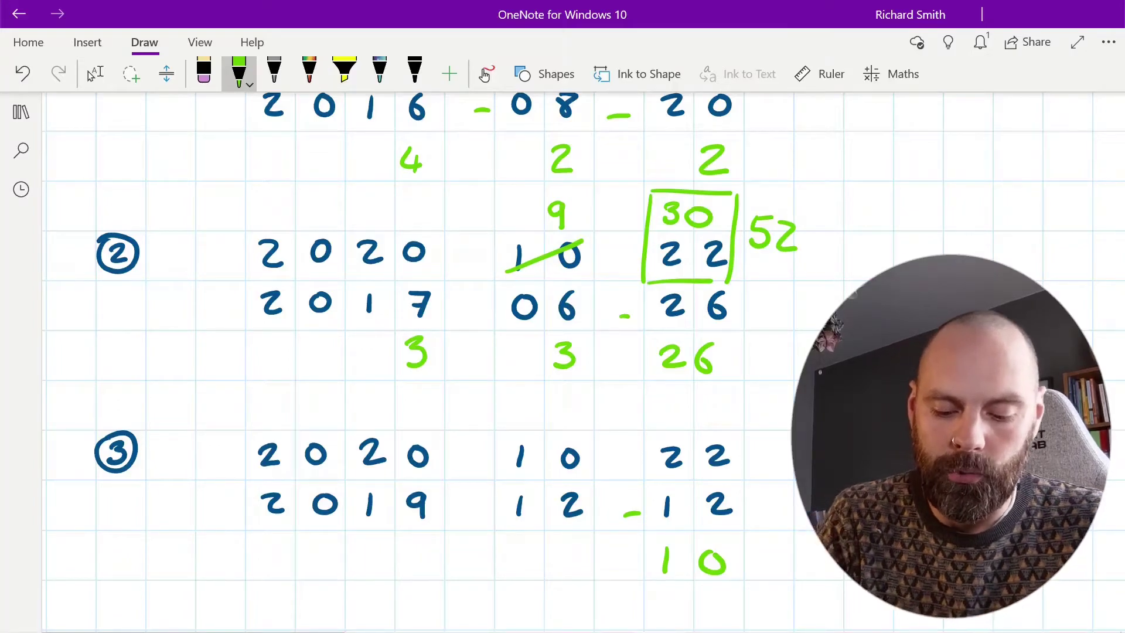
- Strike the 20 of 2020, write 19 above it, and box 12 over month 10
drag(355, 467, 431, 445)
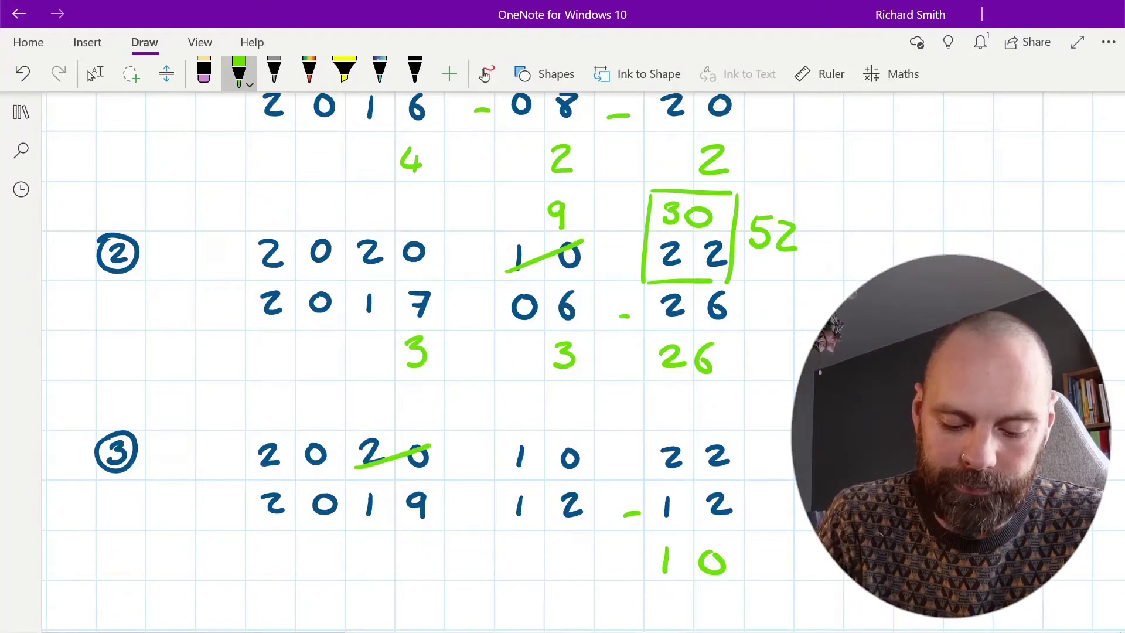
mouse_move(374, 404)
mouse_down()
mouse_move(373, 427)
mouse_move(412, 408)
mouse_move(409, 435)
mouse_up()
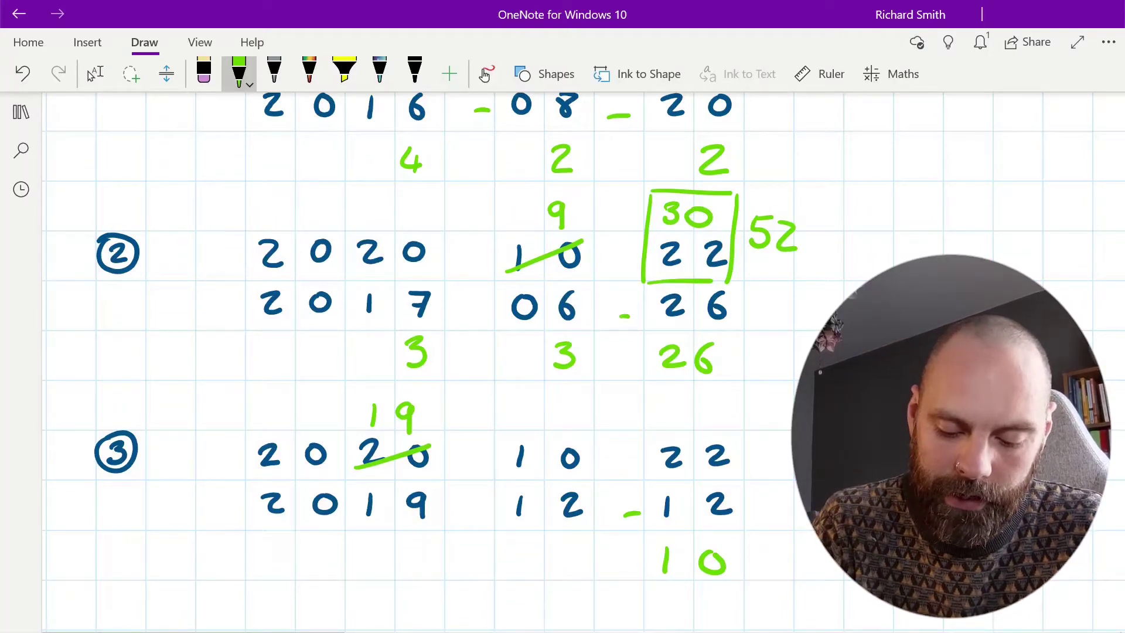
mouse_move(521, 409)
mouse_down()
mouse_move(520, 428)
mouse_move(567, 427)
mouse_up()
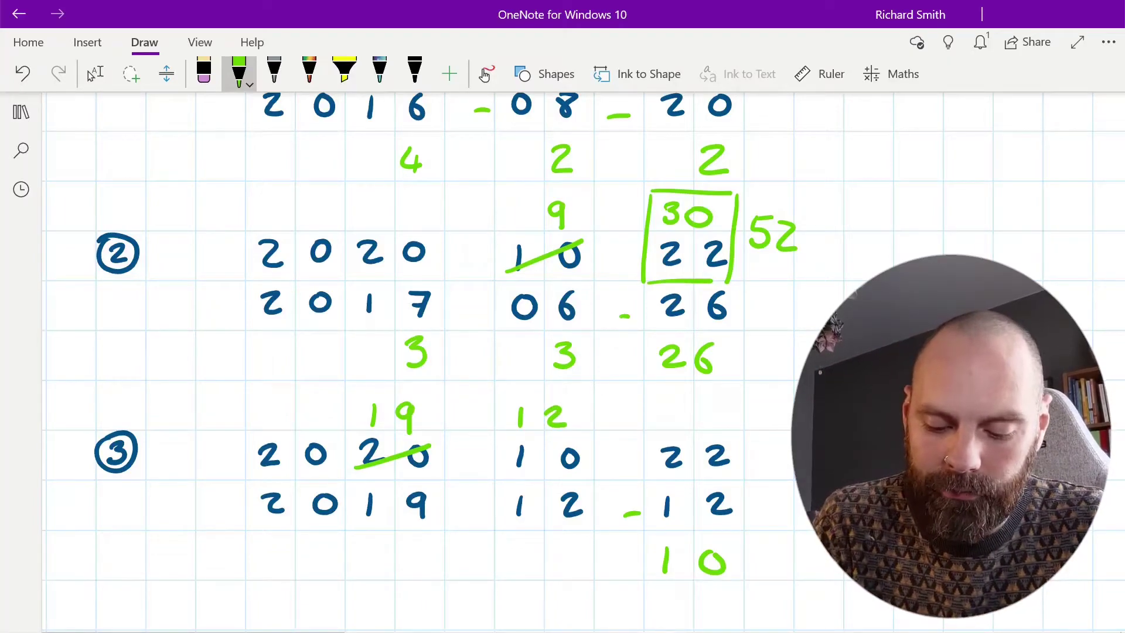
mouse_move(497, 397)
mouse_down()
mouse_move(532, 399)
mouse_move(591, 437)
mouse_move(553, 484)
mouse_move(502, 459)
mouse_move(501, 397)
mouse_up()
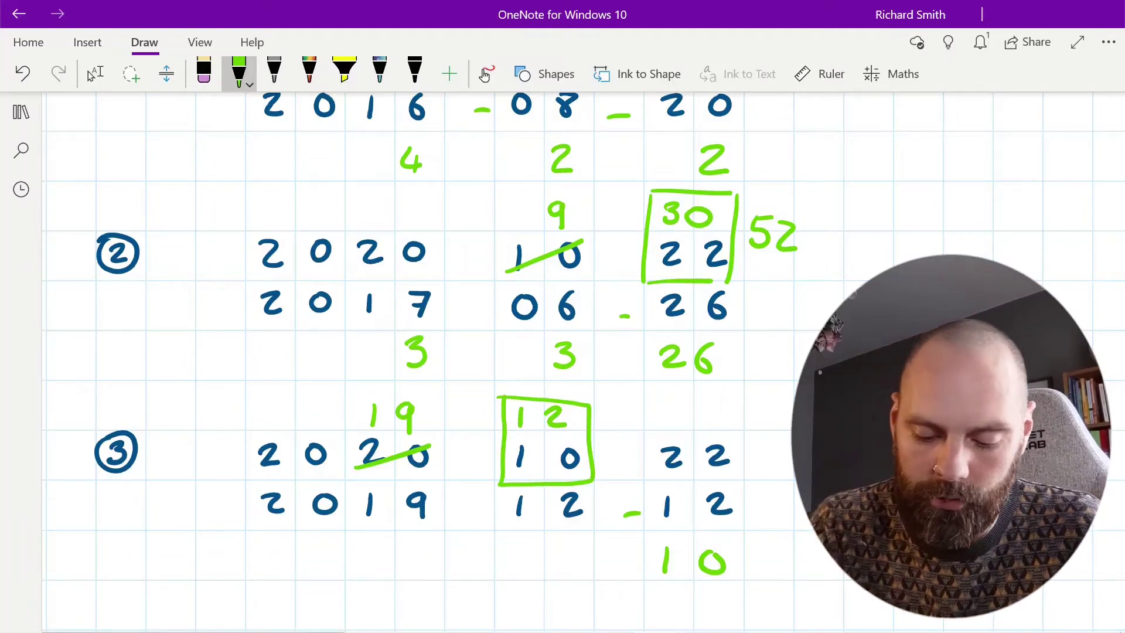
- Write the month total 22, then the answers 10 months and 0 years
drag(523, 382, 544, 396)
drag(546, 383, 562, 396)
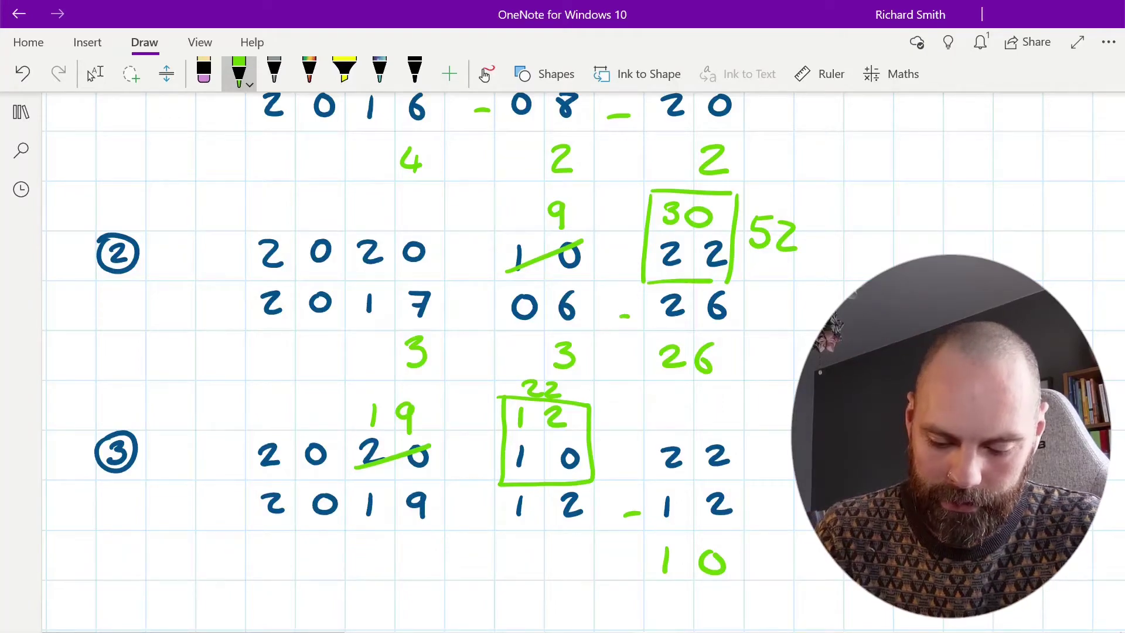
mouse_move(518, 546)
mouse_down()
mouse_move(515, 574)
mouse_move(573, 553)
mouse_up()
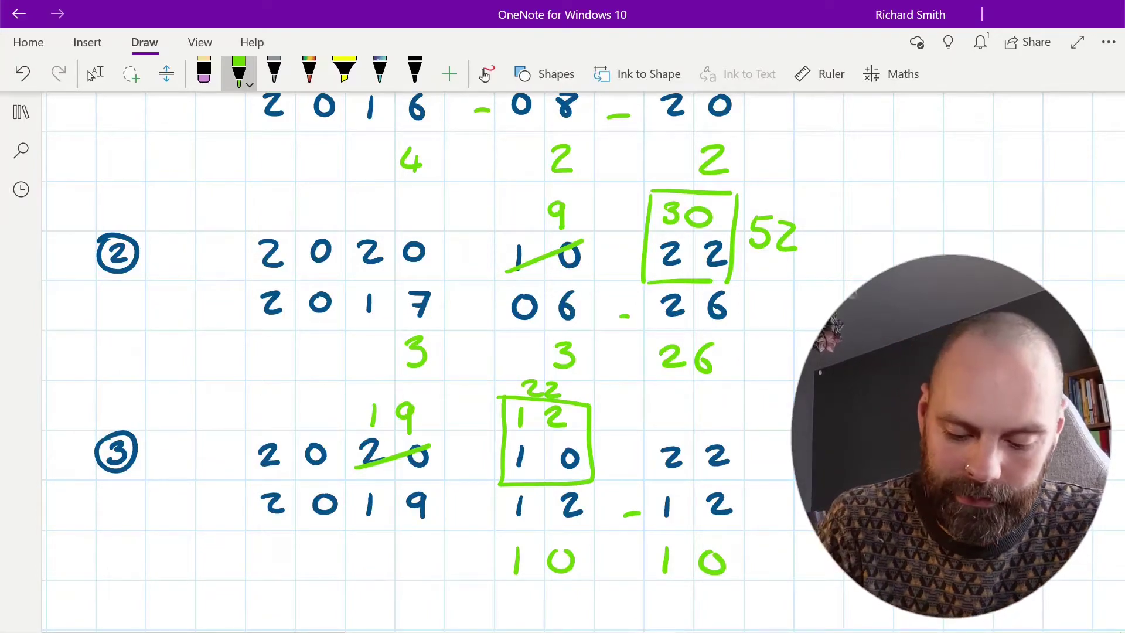
mouse_move(417, 544)
mouse_down()
mouse_move(430, 547)
mouse_move(418, 543)
mouse_up()
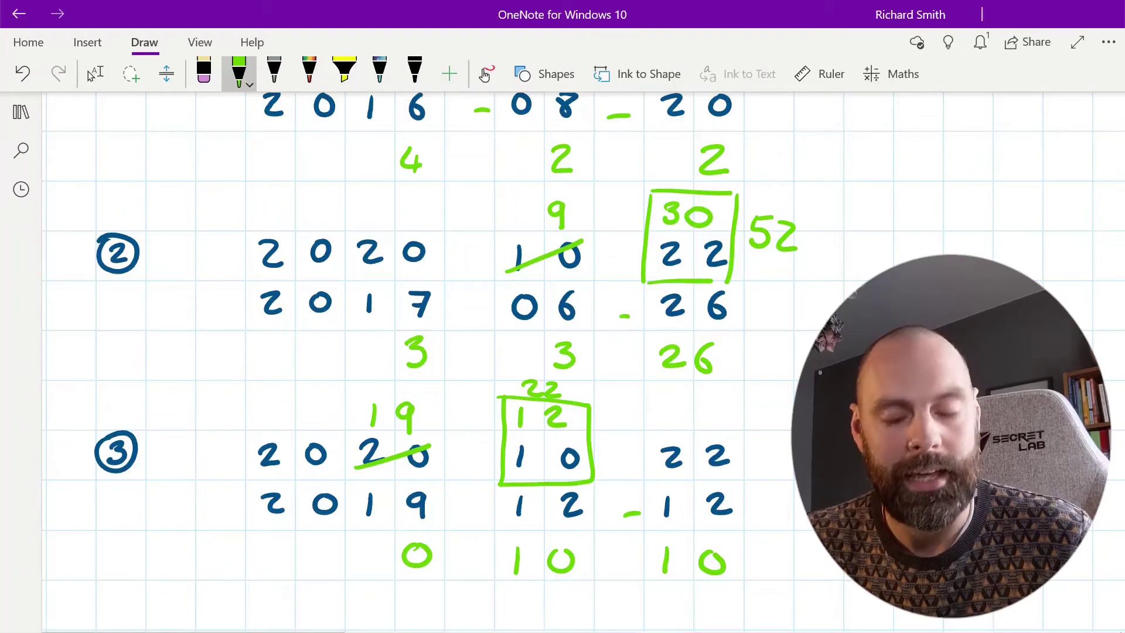
- In example 4, strike month 10, box 30 over 22 with total 52, and write day answer 28
scroll(90, 75, down, 5)
click(95, 73)
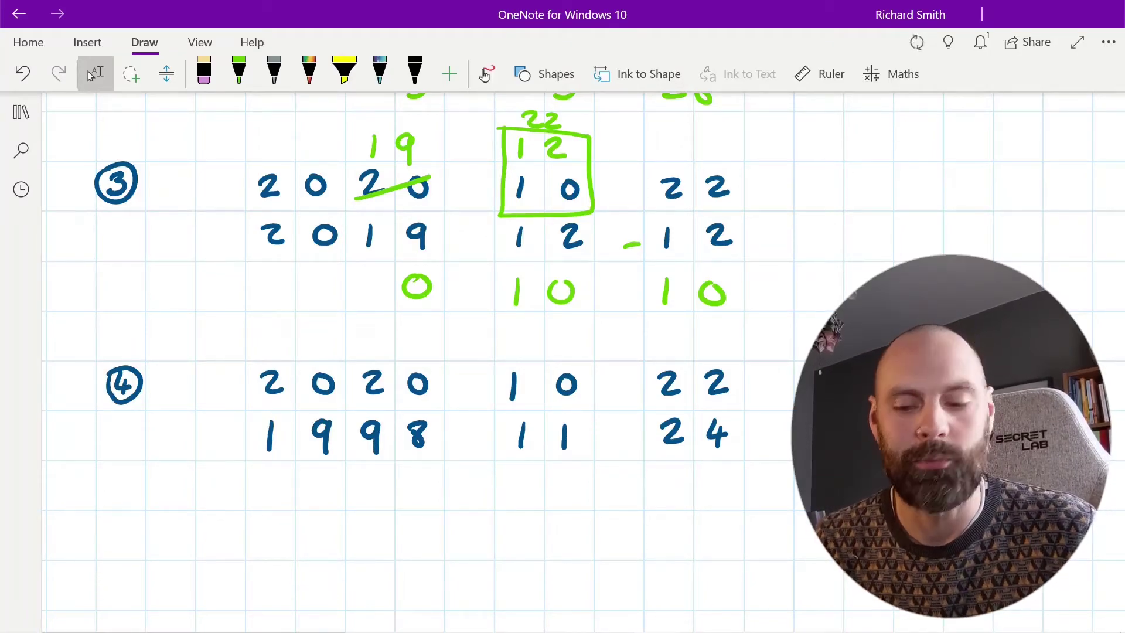
key(Escape)
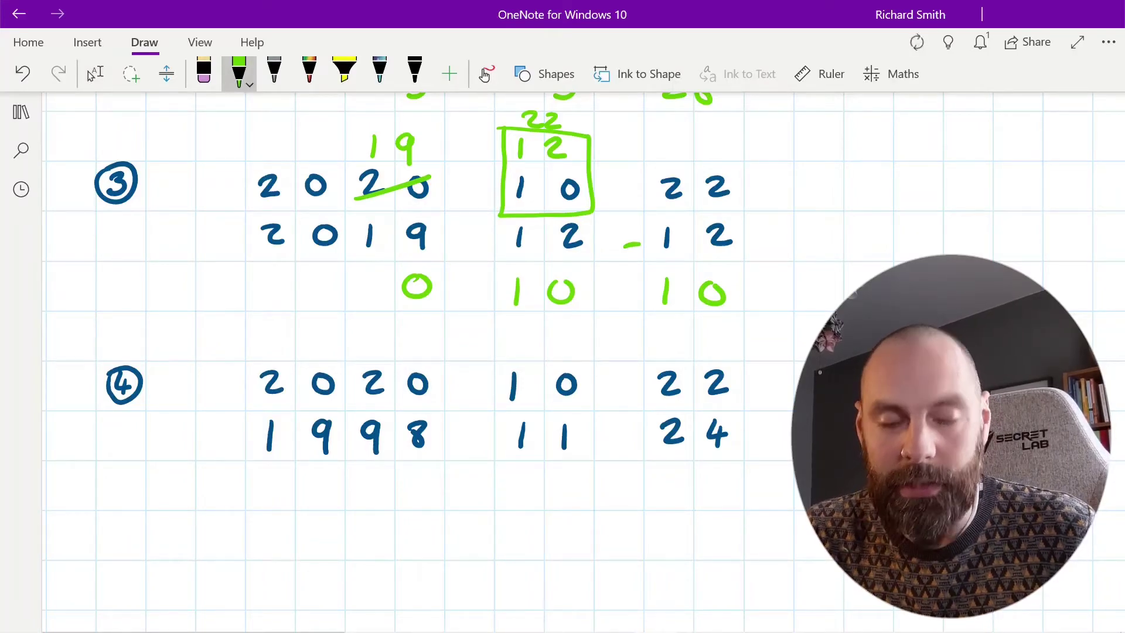
mouse_move(499, 405)
mouse_down()
mouse_move(584, 371)
mouse_move(560, 364)
mouse_up()
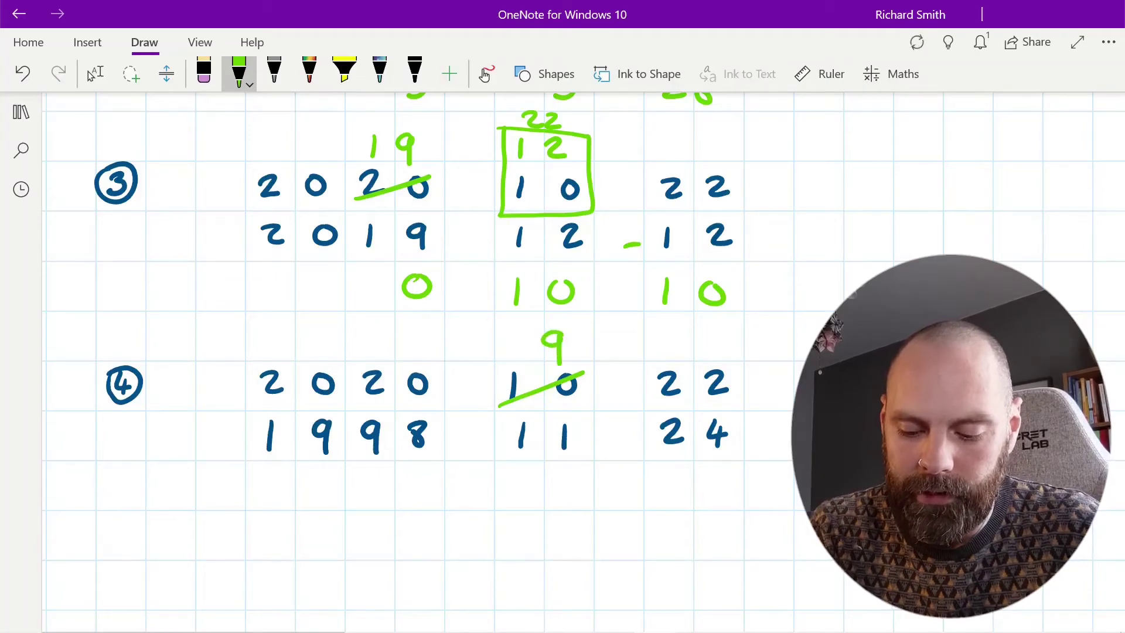
mouse_move(660, 337)
mouse_down()
mouse_move(675, 346)
mouse_move(660, 359)
mouse_move(705, 340)
mouse_move(640, 404)
mouse_move(721, 334)
mouse_move(743, 400)
mouse_move(662, 408)
mouse_up()
mouse_move(756, 347)
mouse_down()
mouse_move(740, 373)
mouse_move(766, 345)
mouse_move(783, 376)
mouse_up()
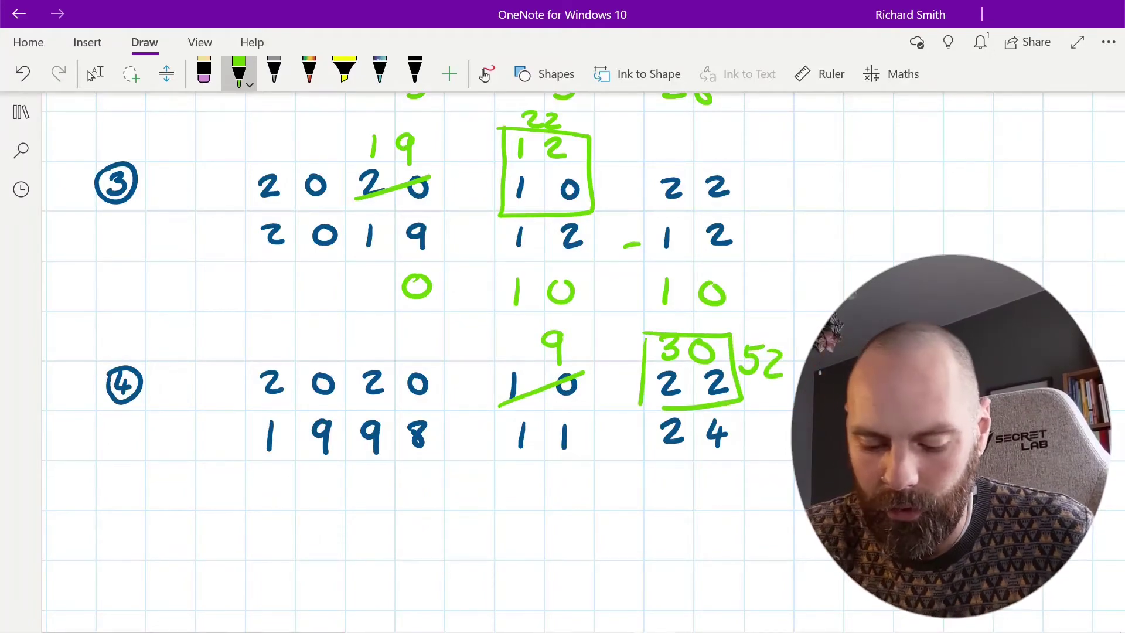
mouse_move(662, 485)
mouse_down()
mouse_move(684, 504)
mouse_move(704, 483)
mouse_up()
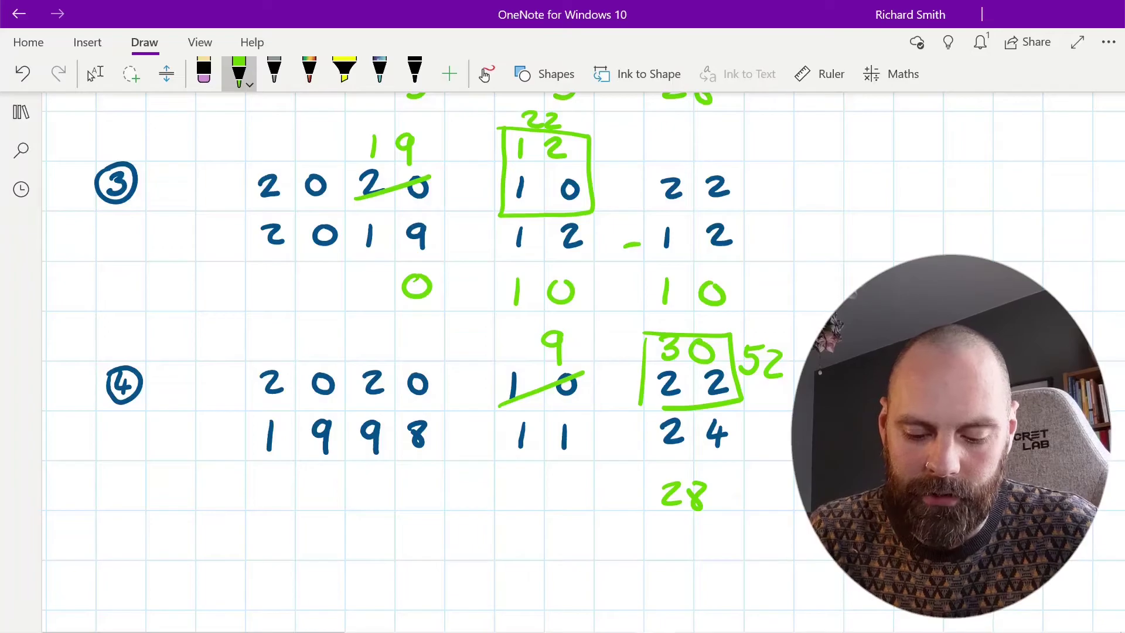
- Strike the 20 of 2020 to 19 and note 12 plus 9 as 21 months
drag(357, 401, 434, 371)
mouse_move(375, 334)
mouse_down()
mouse_move(372, 355)
mouse_move(396, 337)
mouse_move(401, 358)
mouse_up()
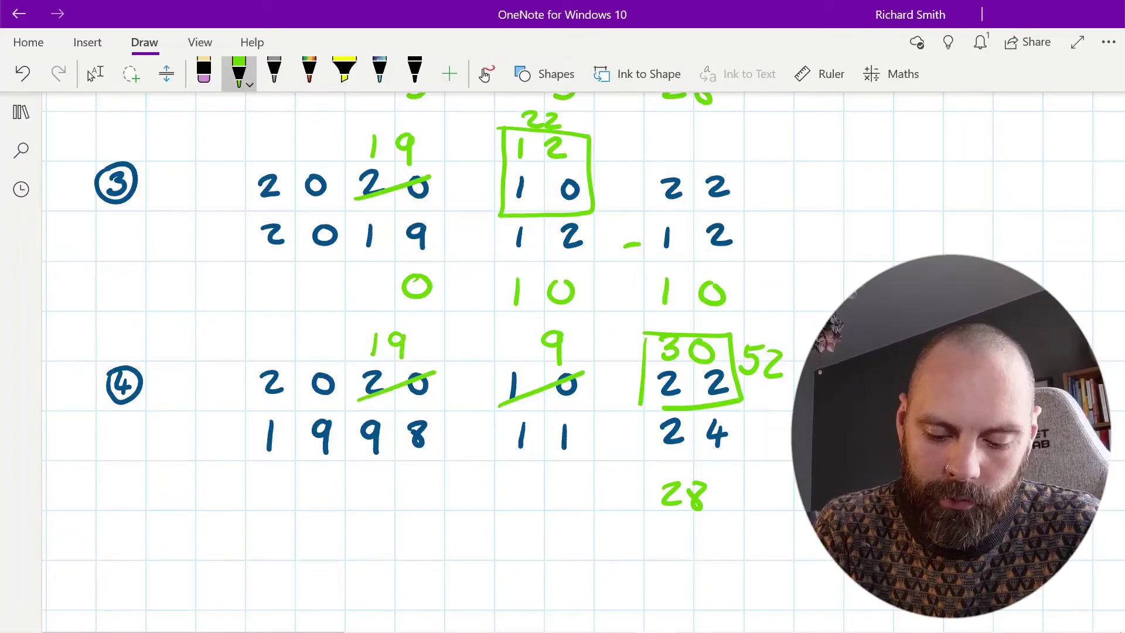
mouse_move(527, 315)
mouse_down()
mouse_move(525, 332)
mouse_move(556, 325)
mouse_up()
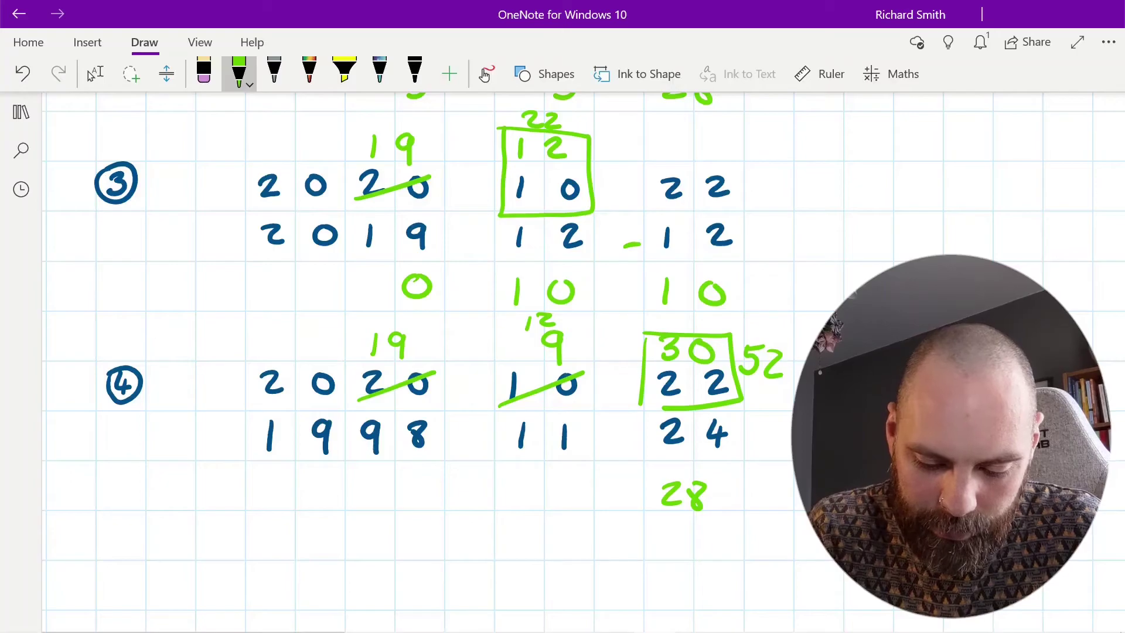
drag(480, 347, 503, 364)
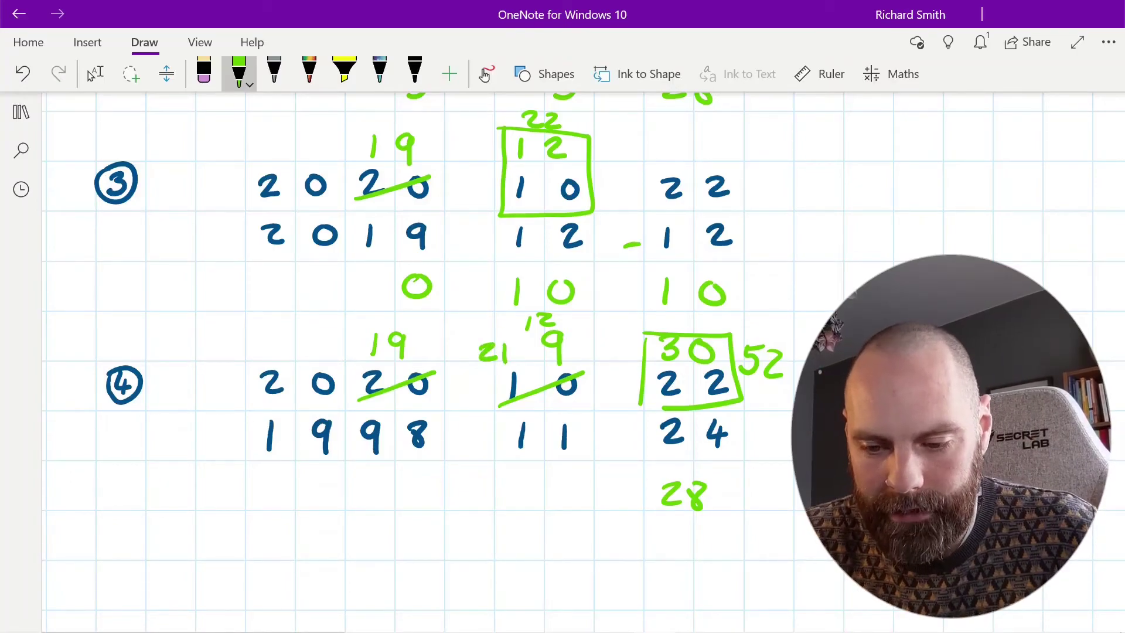
- Write the month answer 10, a minus sign before 1998, and the year answer's final 1
mouse_move(516, 477)
mouse_down()
mouse_move(515, 504)
mouse_move(561, 484)
mouse_up()
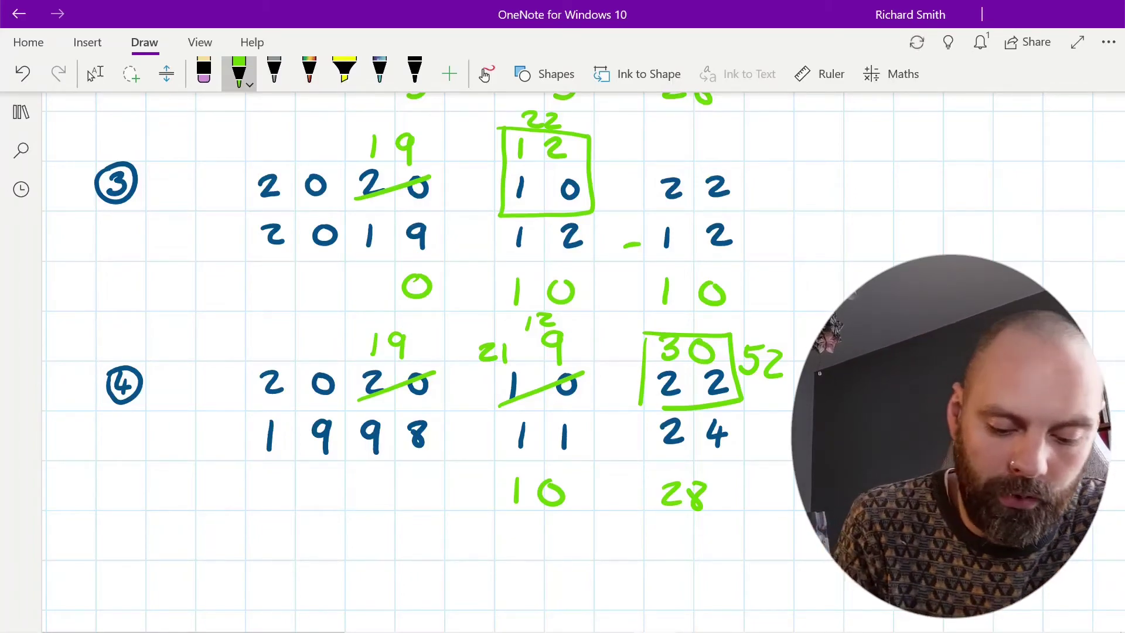
drag(202, 443, 218, 442)
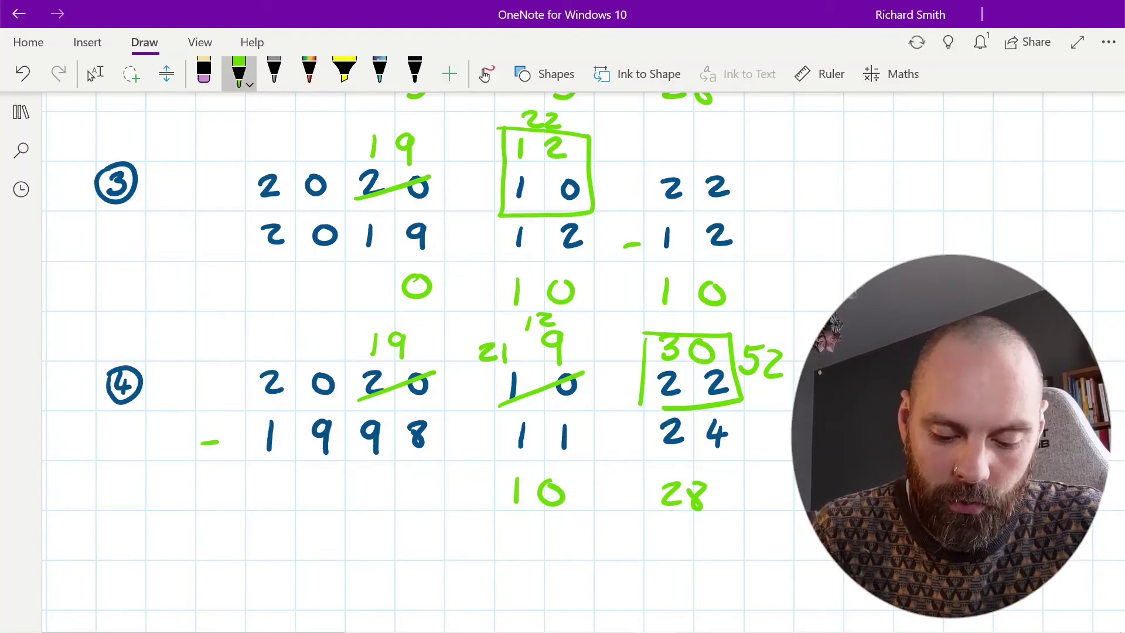
drag(416, 478, 414, 503)
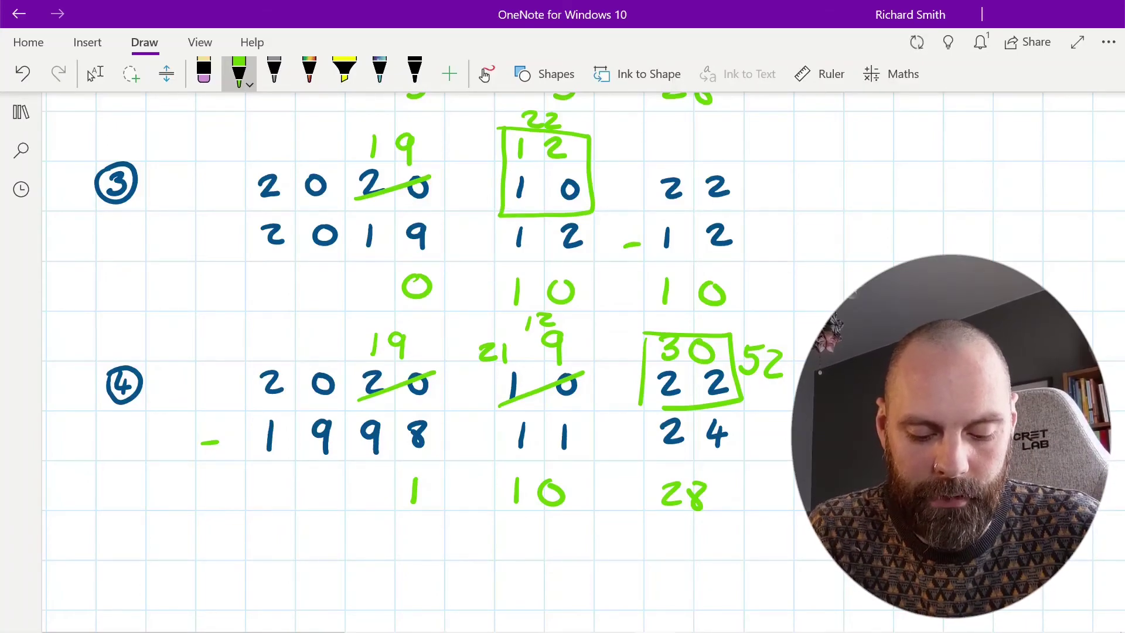
- Borrow across 2020, striking digits to 1 and 9, and complete the year answer 0021
drag(255, 398, 283, 374)
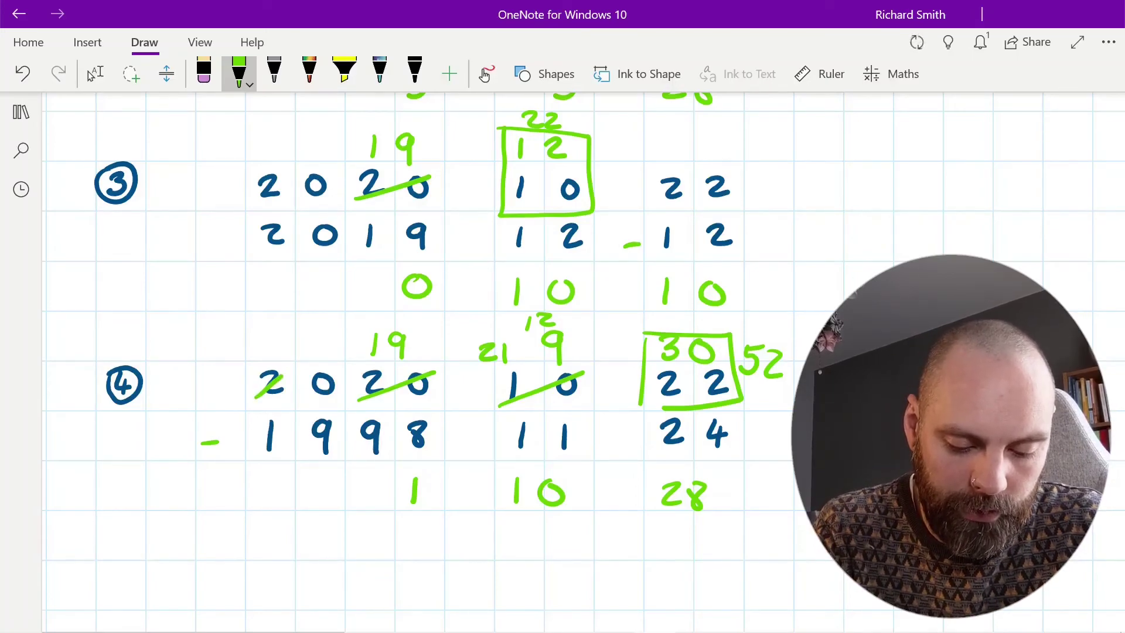
mouse_move(267, 329)
mouse_down()
mouse_move(265, 354)
mouse_move(329, 401)
mouse_up()
mouse_move(326, 329)
mouse_down()
mouse_move(313, 327)
mouse_move(322, 362)
mouse_up()
drag(355, 327, 357, 346)
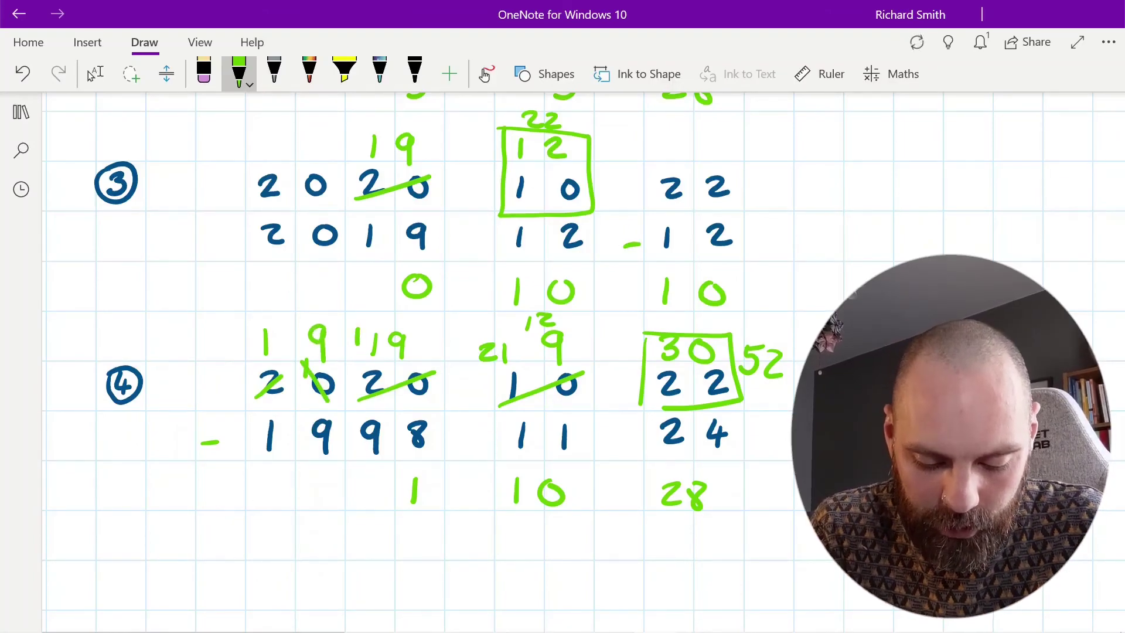
drag(361, 476, 379, 495)
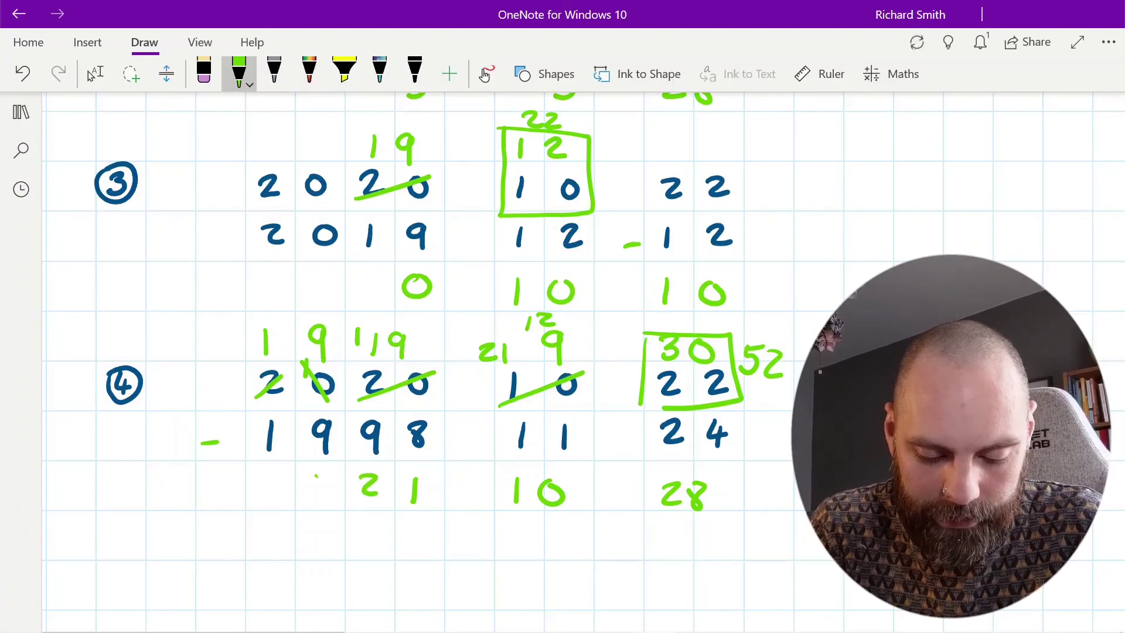
drag(315, 476, 266, 476)
- Underline the answers 21 years, 10 months and 28 days
drag(351, 515, 421, 511)
drag(512, 519, 571, 515)
drag(658, 521, 723, 517)
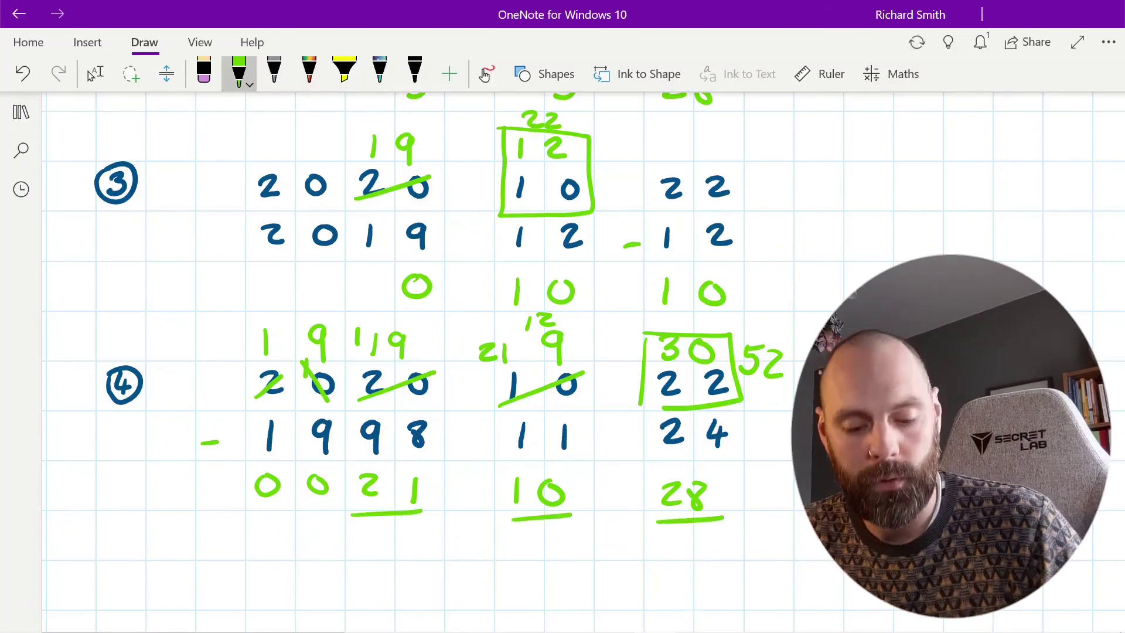